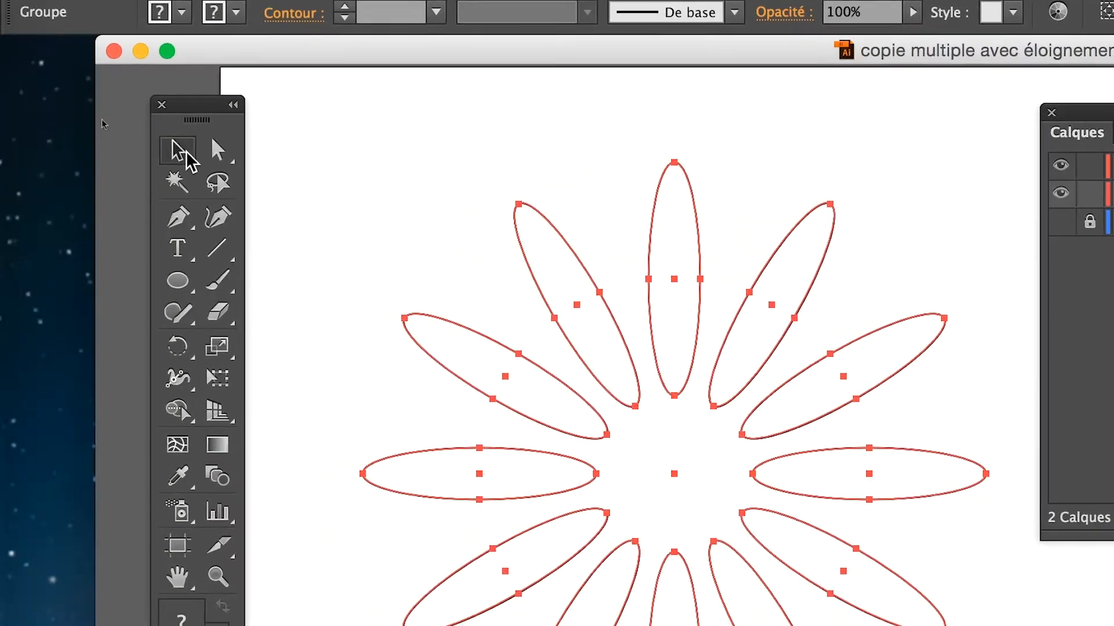
Step: Detach the direct selection tool group as a floating panel beside the toolbox and activate the Group Selection tool
drag(218, 151, 530, 162)
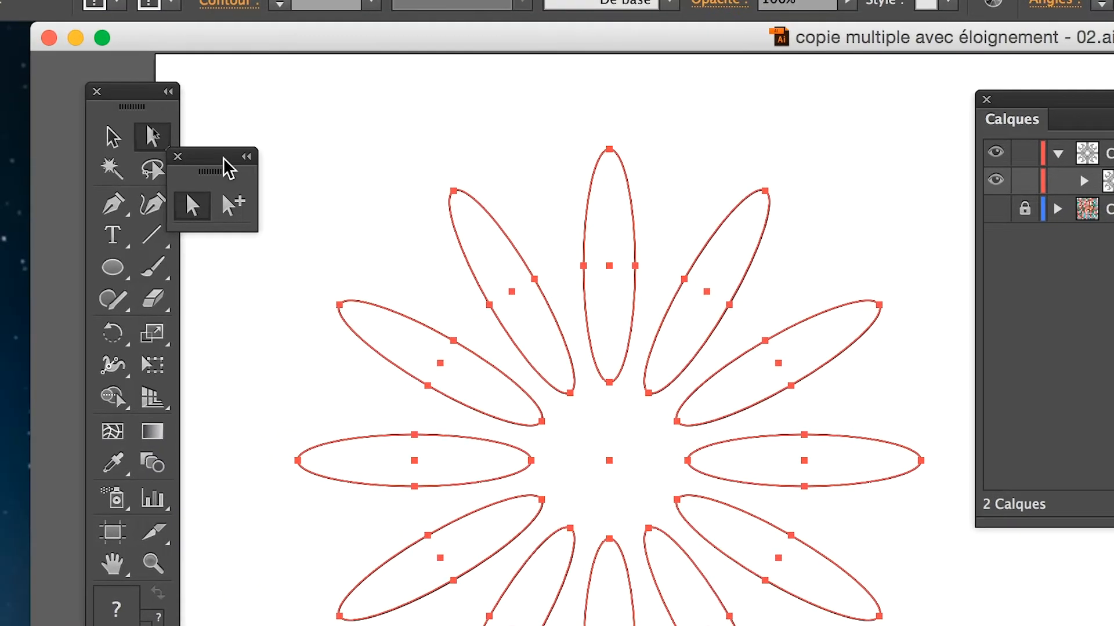
drag(112, 161, 226, 85)
click(233, 129)
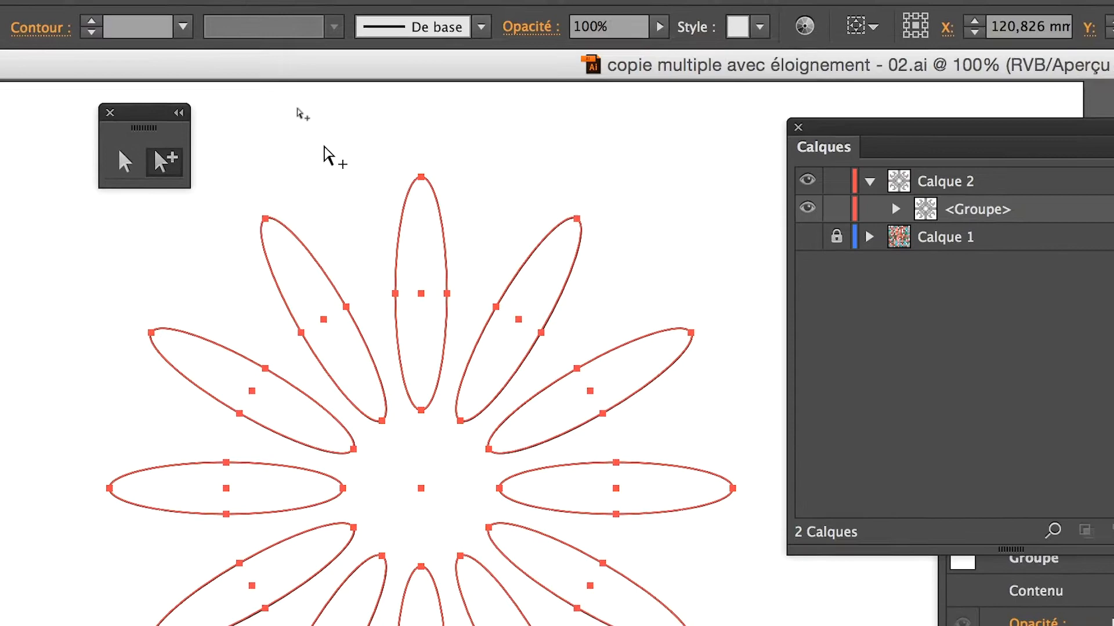
Step: Deselect the whole flower and select individual petals one at a time, finishing on the petal just clockwise of the top one
click(329, 156)
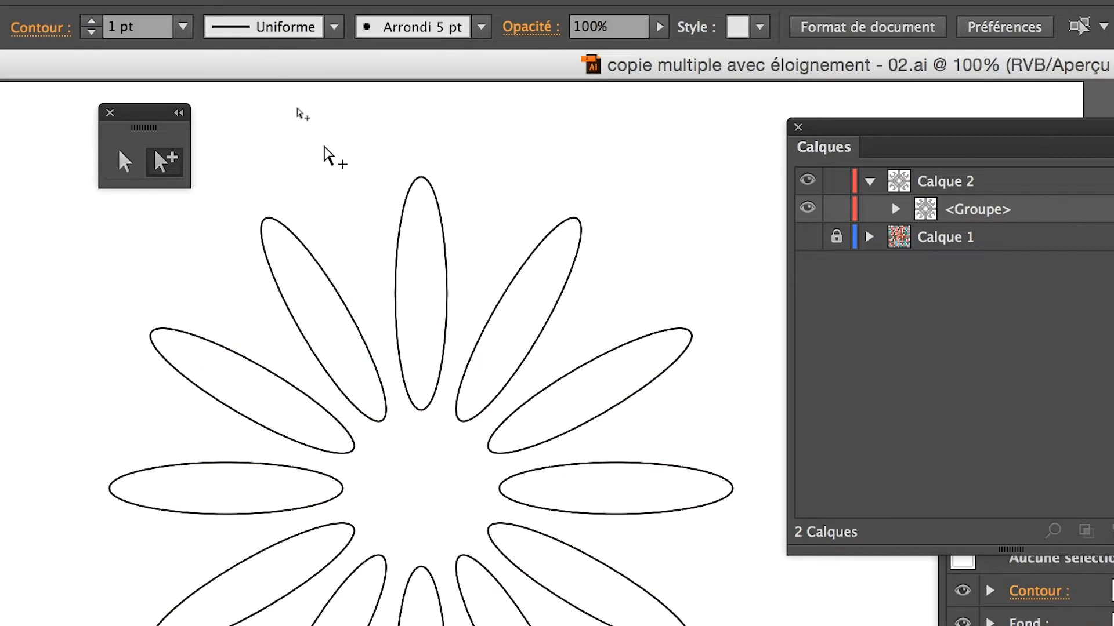
click(309, 268)
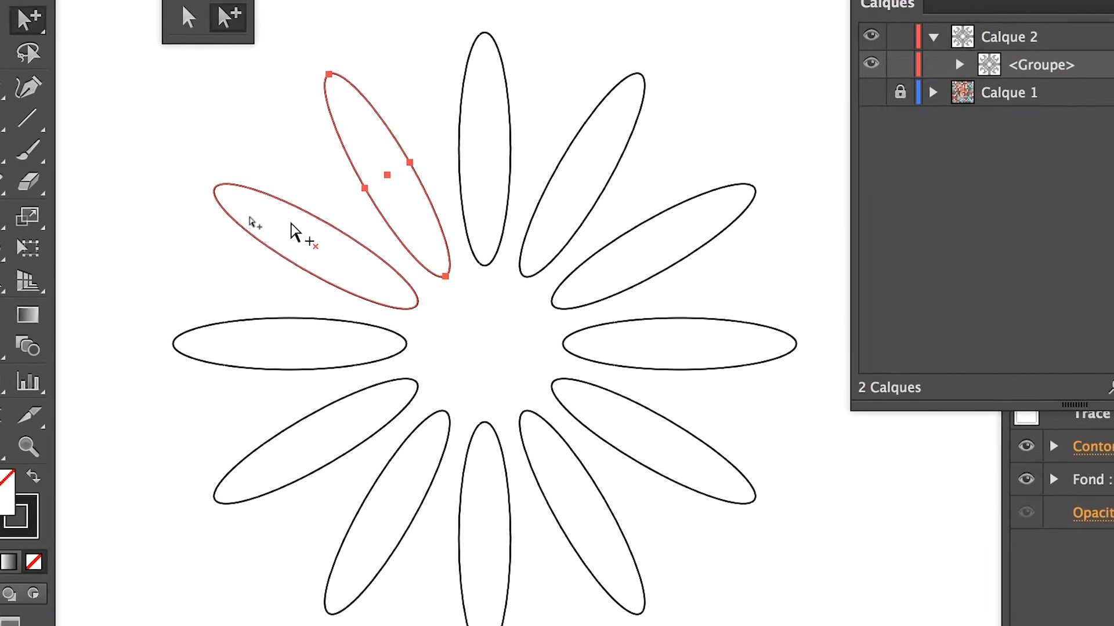
click(250, 277)
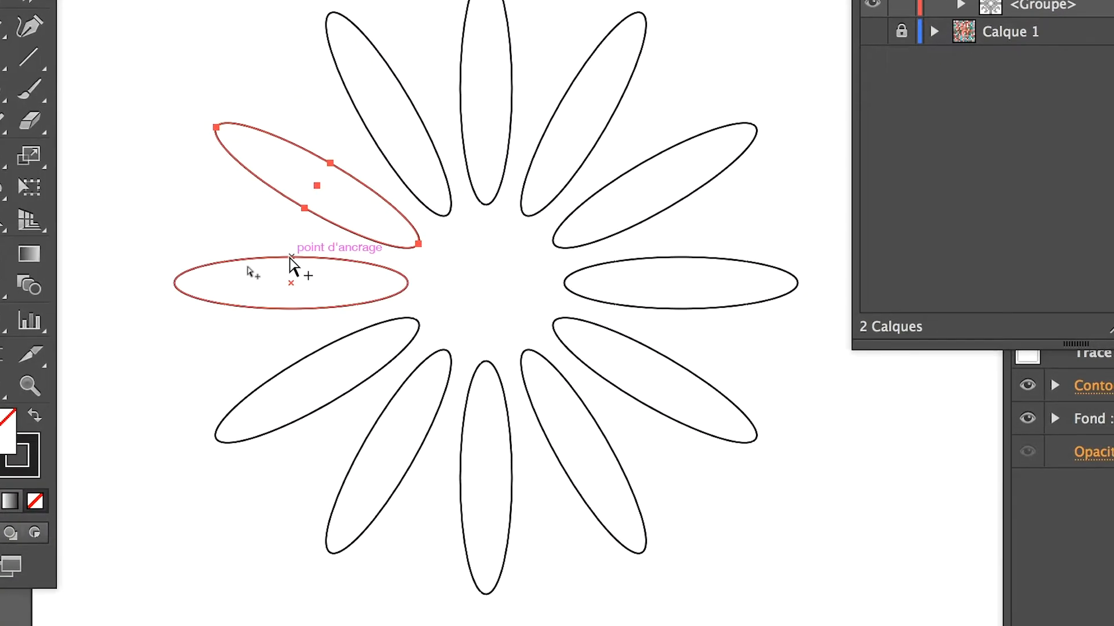
click(293, 262)
click(316, 367)
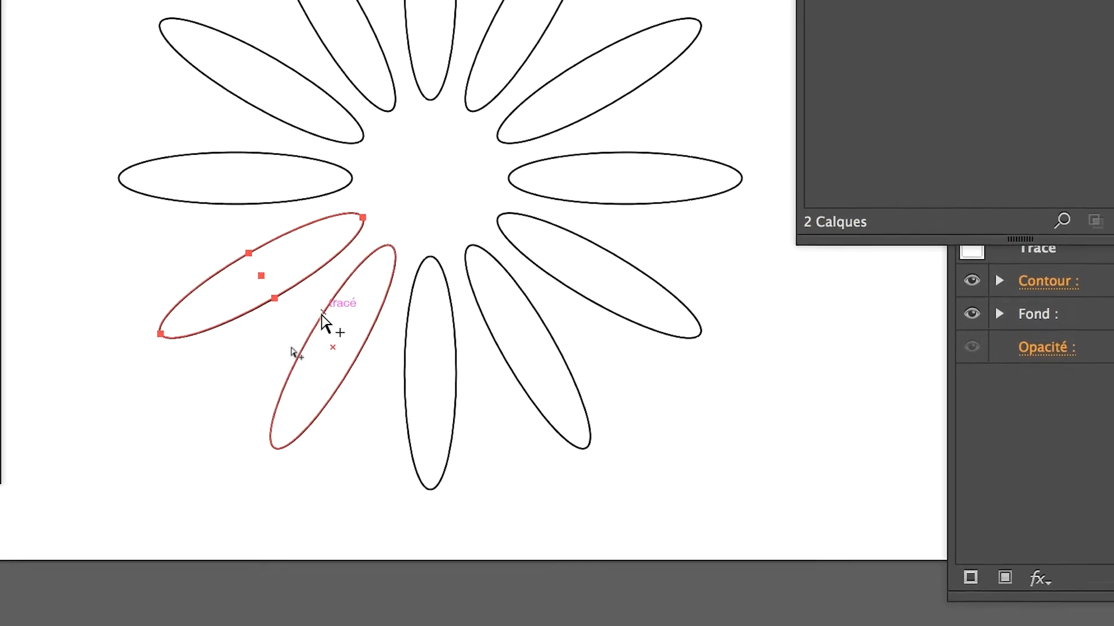
click(324, 319)
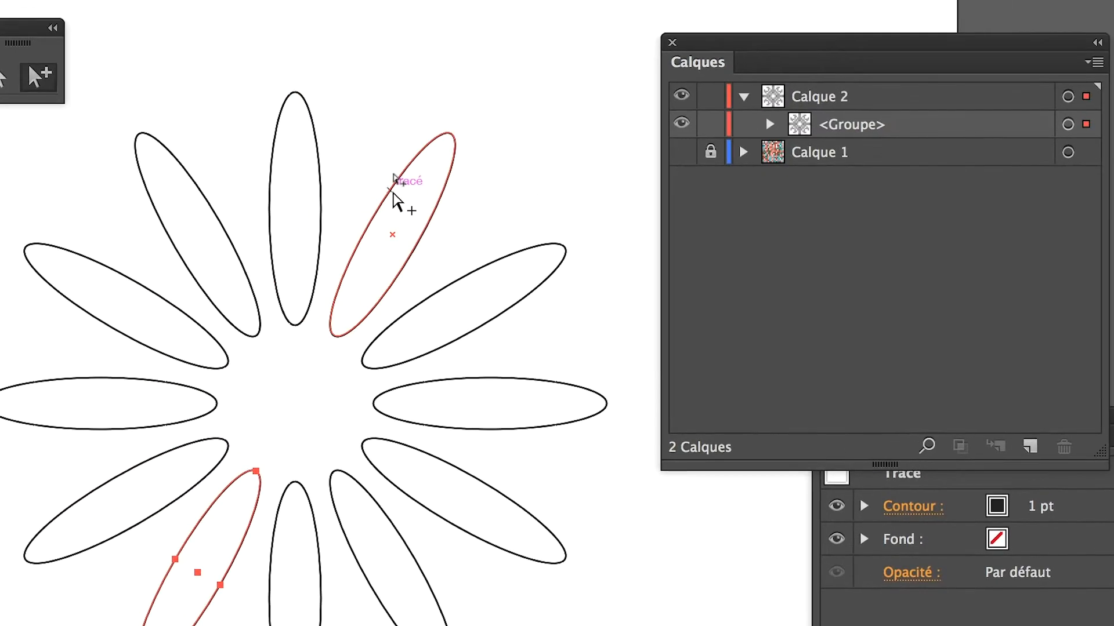
click(396, 196)
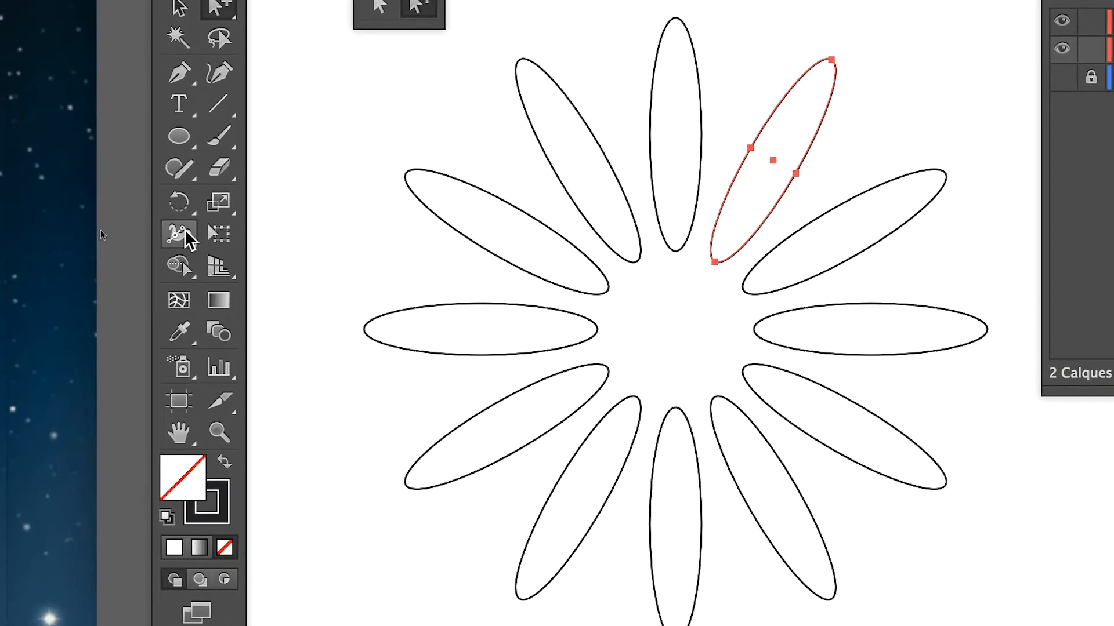
Step: Detach the liquify tool group as a floating panel and place it above the flower beside the selection tools
click(184, 235)
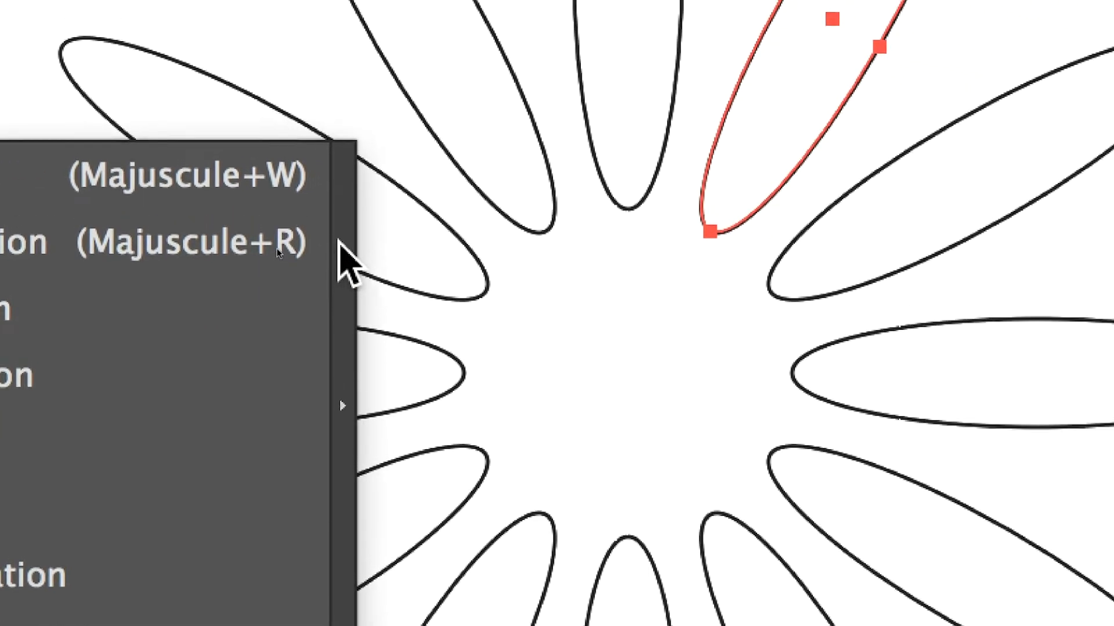
click(339, 245)
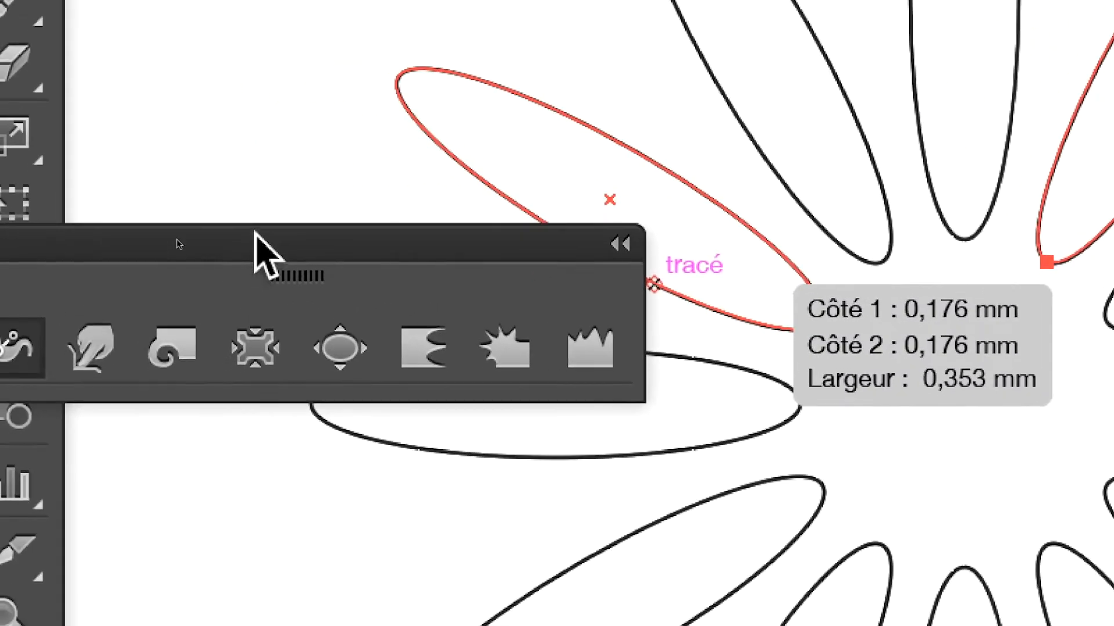
drag(256, 236, 326, 95)
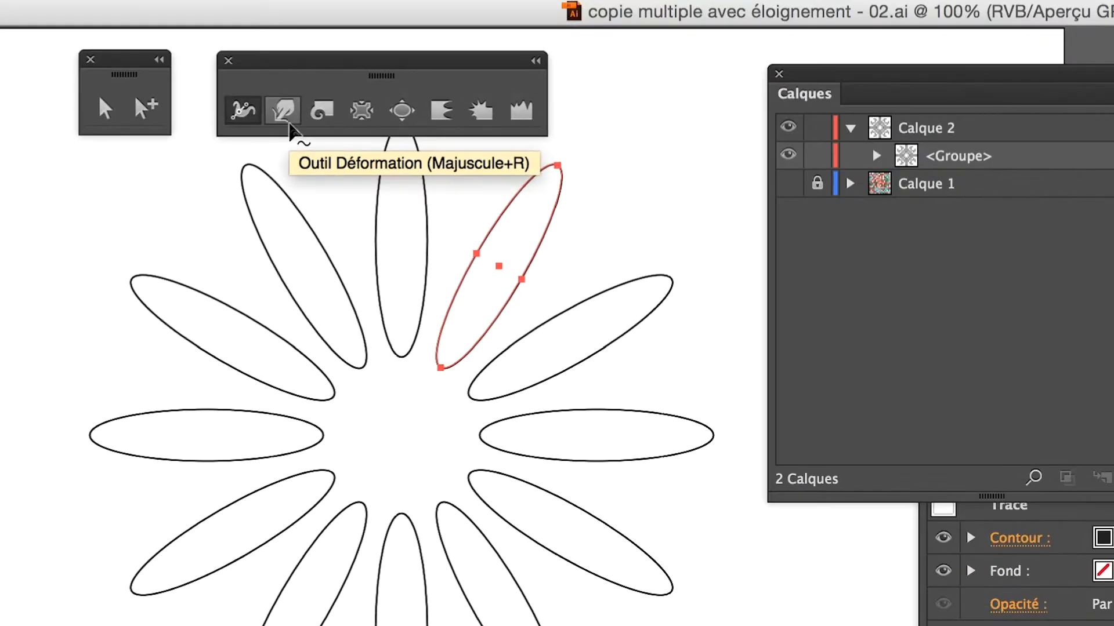
Step: Distort the sides of the selected petal with the Warp tool
click(284, 116)
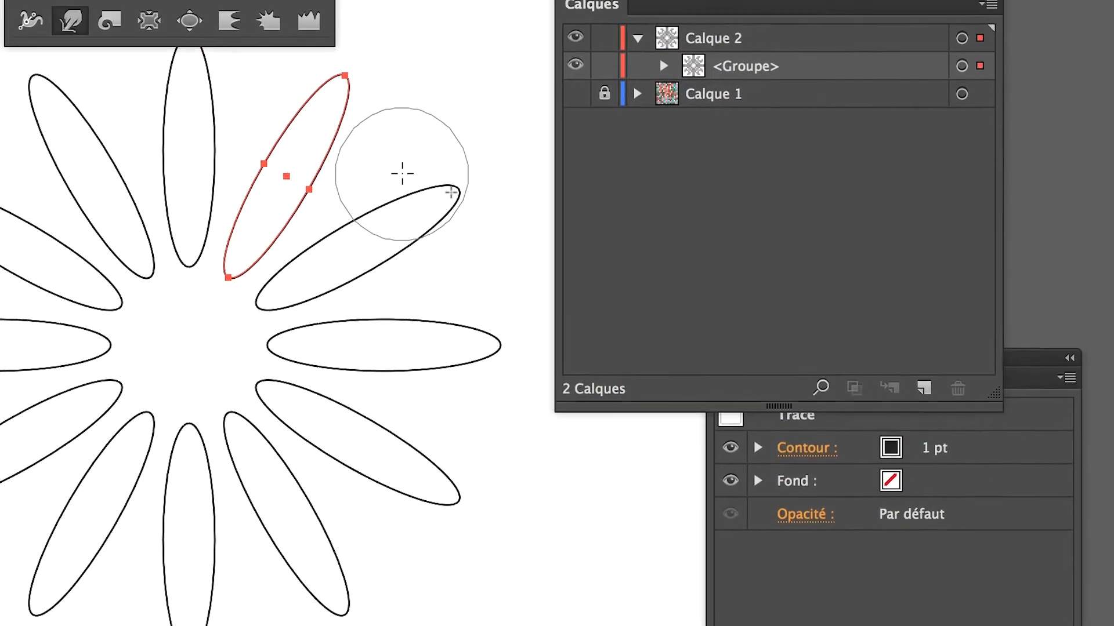
mouse_move(338, 182)
mouse_down()
mouse_move(236, 204)
mouse_move(226, 172)
mouse_move(358, 203)
mouse_up()
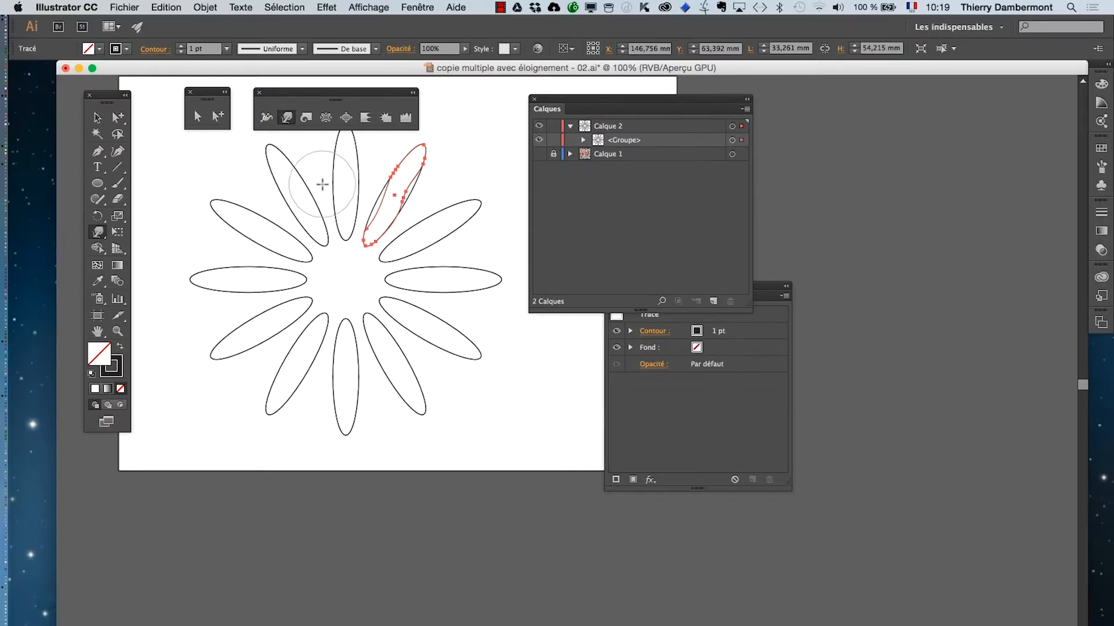
Step: Move the Calques panel clear of the artwork, enlarge it, and expand the flower group and its last subgroup down to the paths
drag(623, 100, 867, 123)
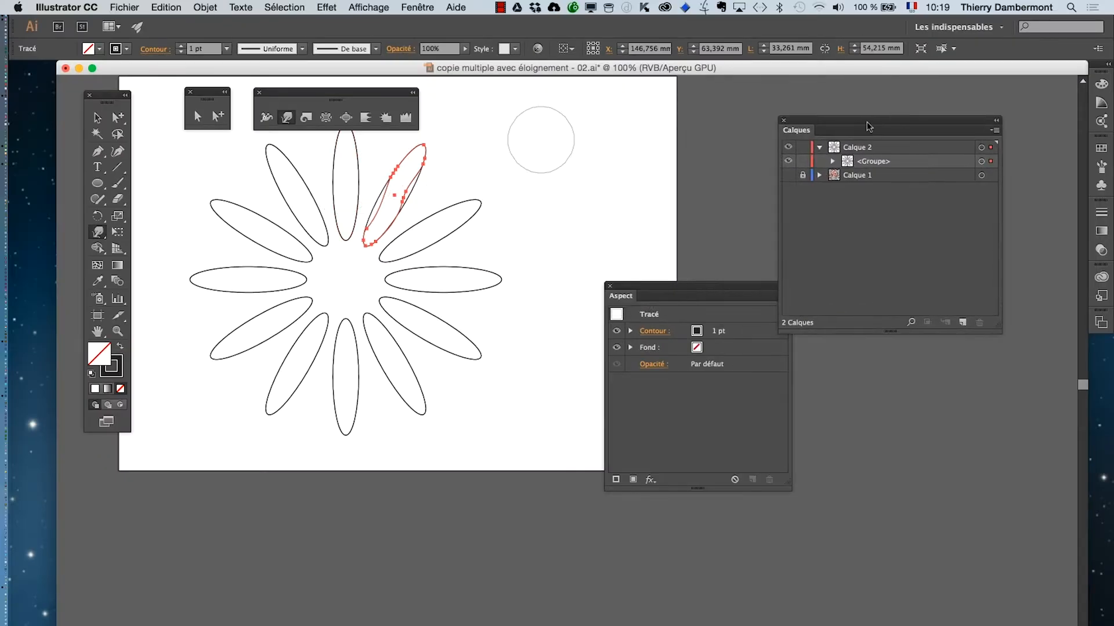
click(833, 161)
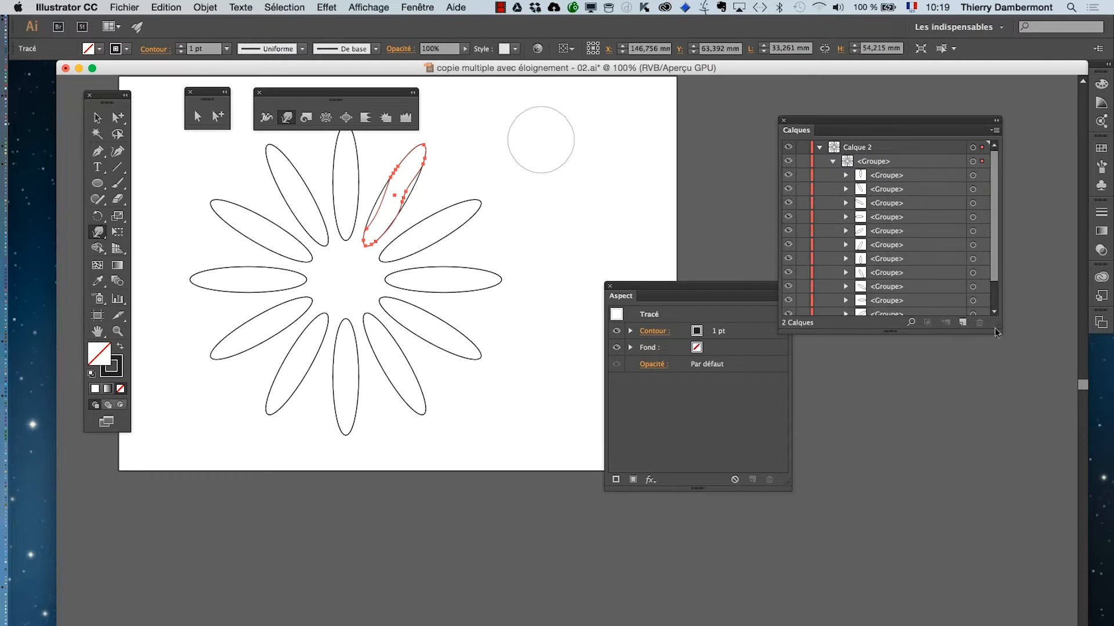
drag(997, 329, 1013, 520)
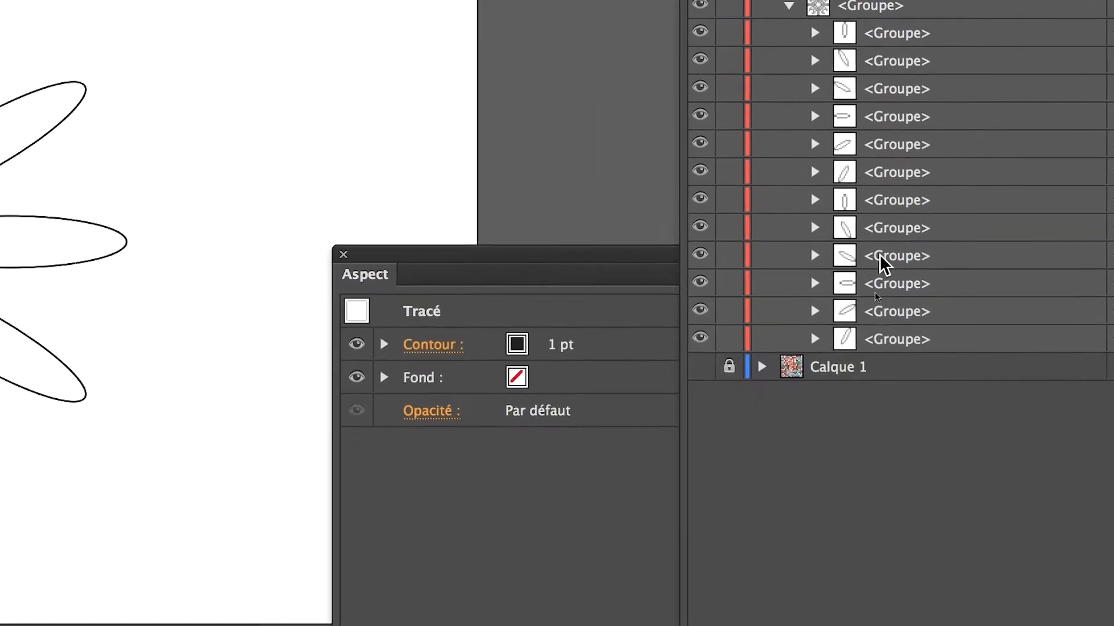
alt+click(814, 339)
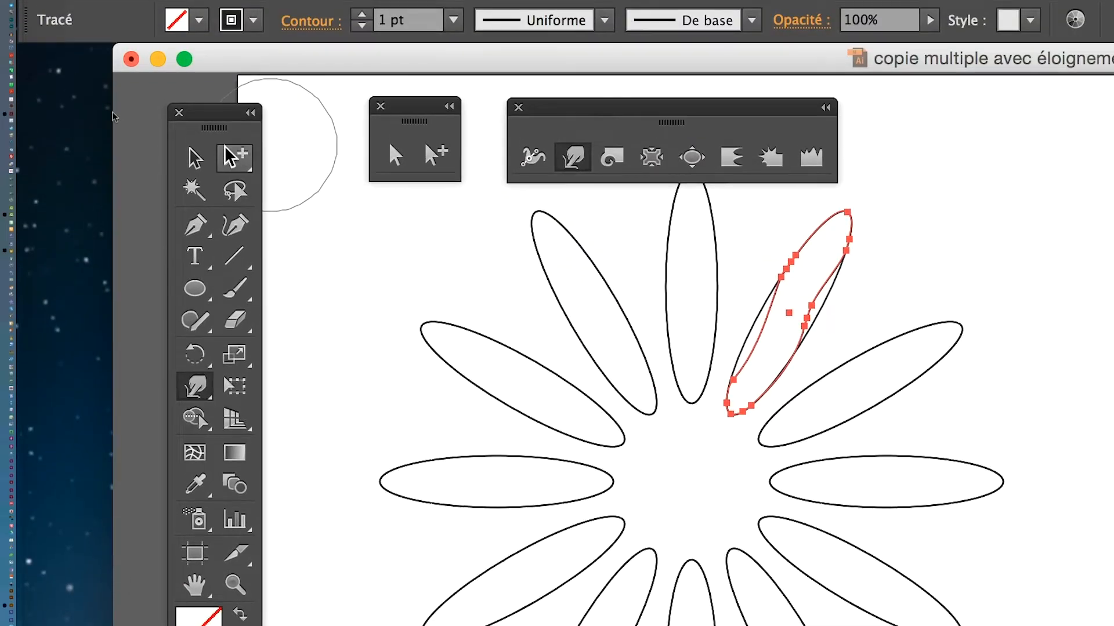
Step: Use Group Selection to isolate and delete the undistorted duplicate paths overlapping the warped petal
scroll(730, 339, up, 2)
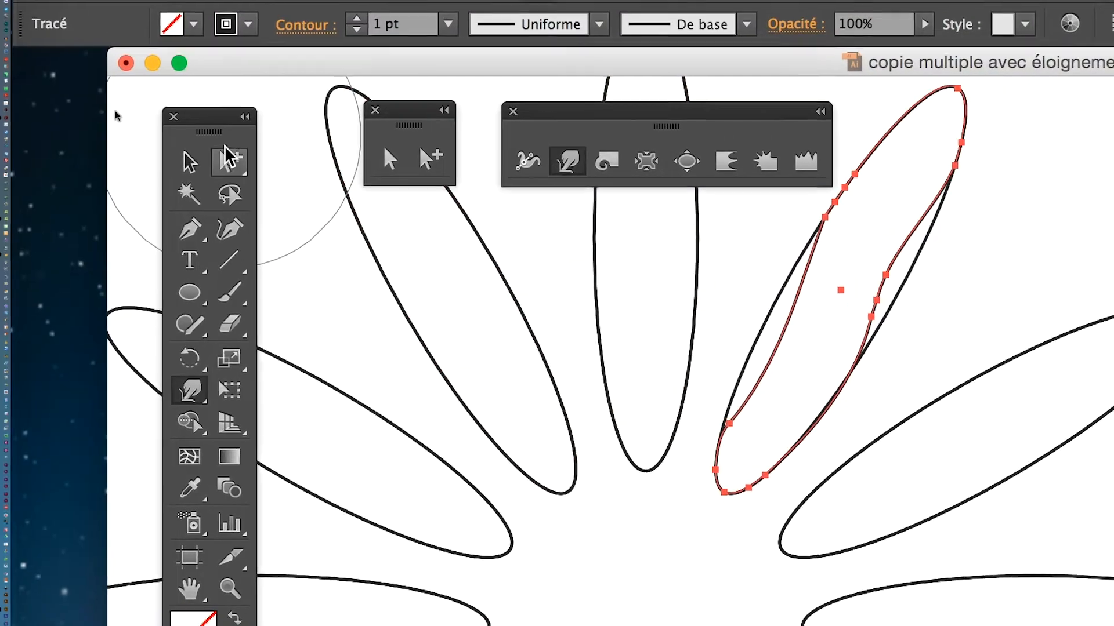
click(144, 147)
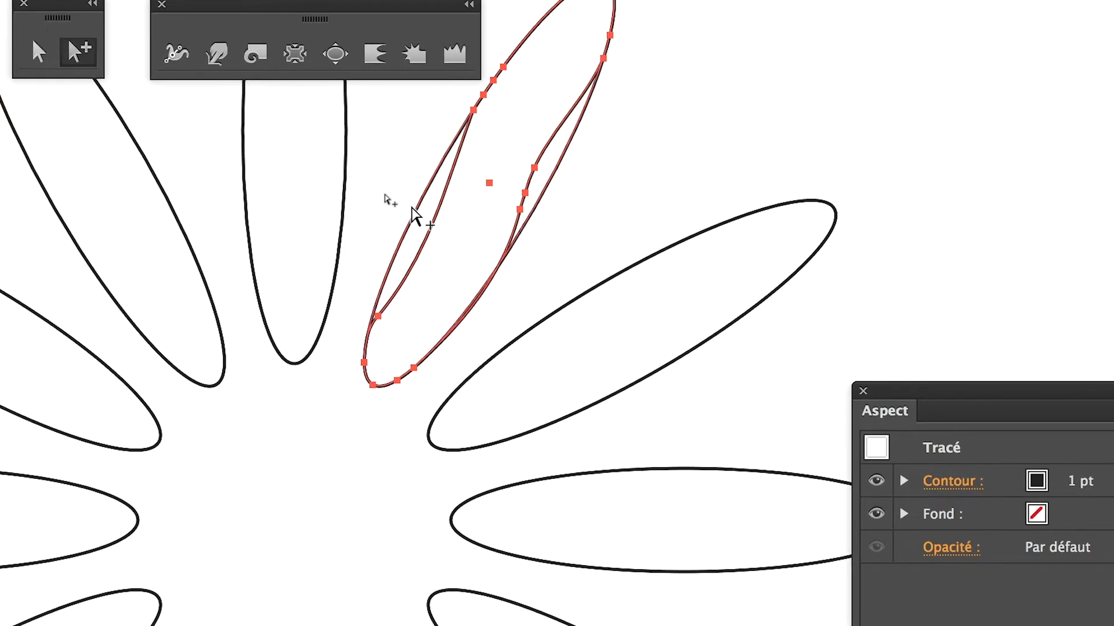
click(413, 215)
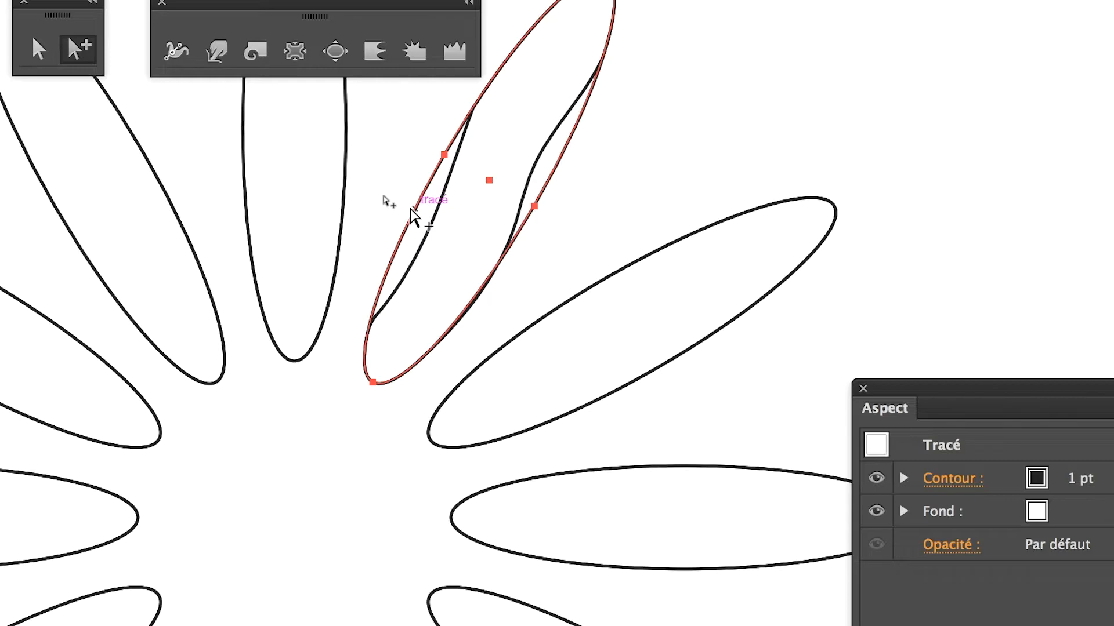
click(390, 174)
click(419, 201)
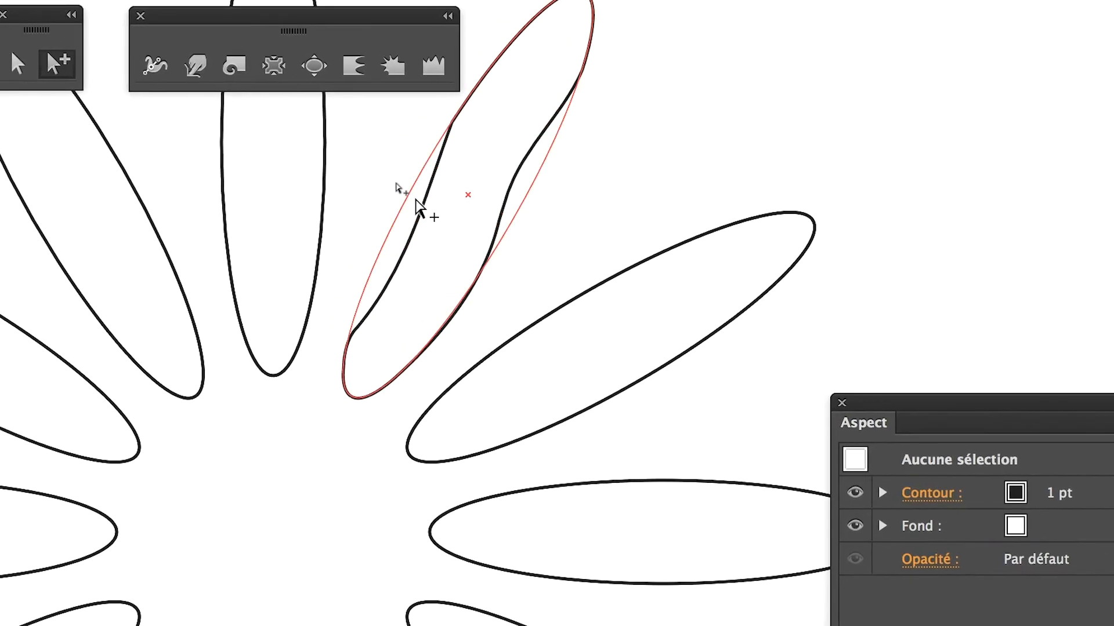
click(413, 197)
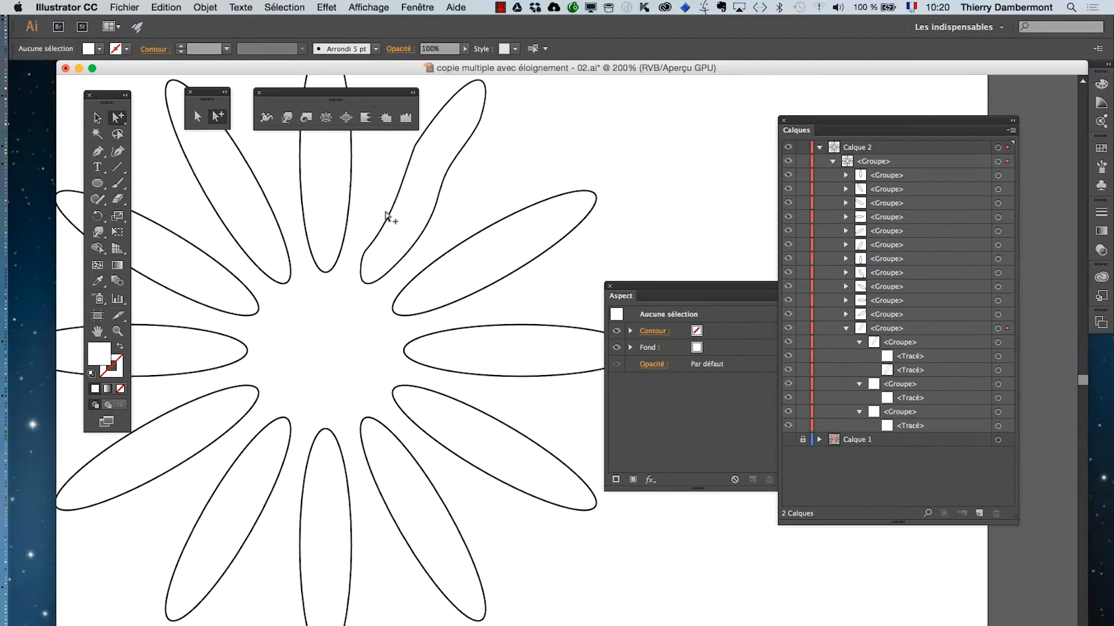
Step: Reselect the warped petal's remaining path and push its sides further with the Warp tool
click(287, 117)
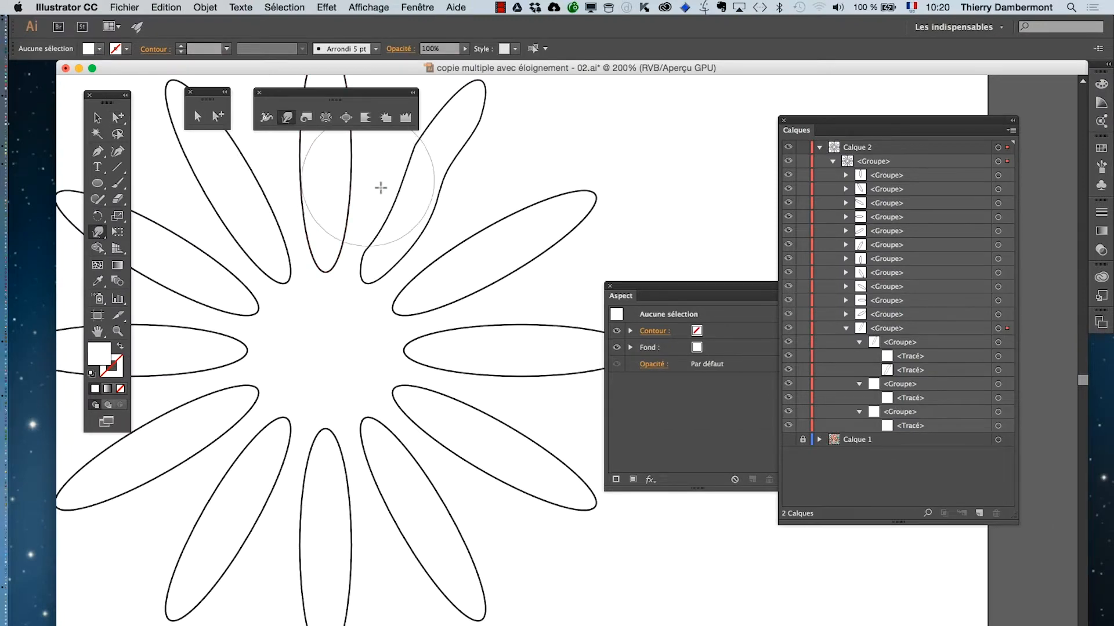
click(217, 116)
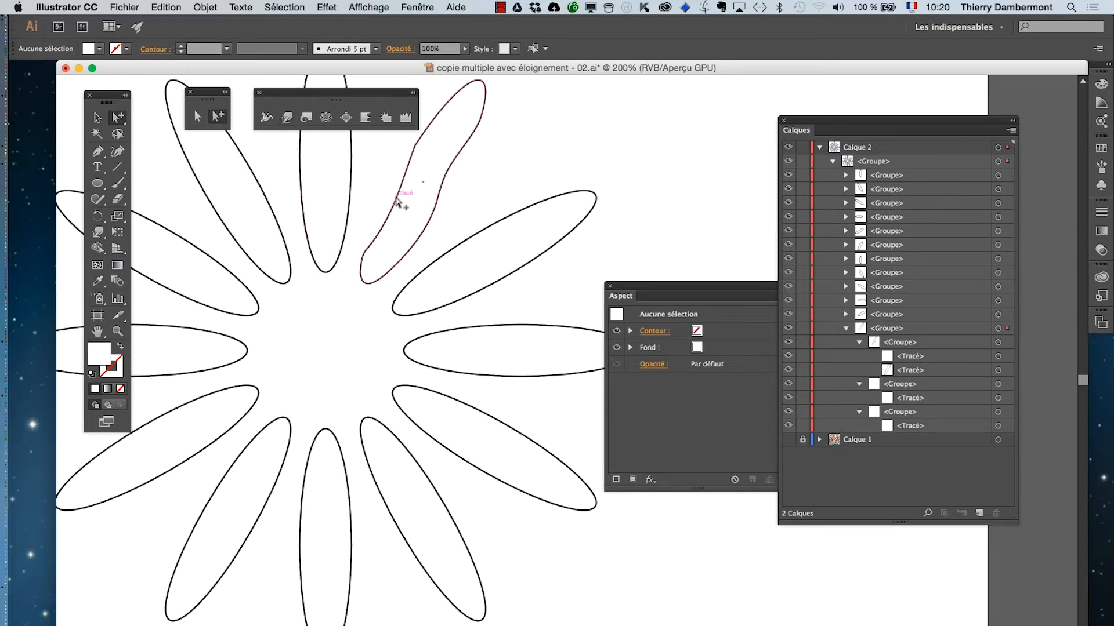
click(398, 202)
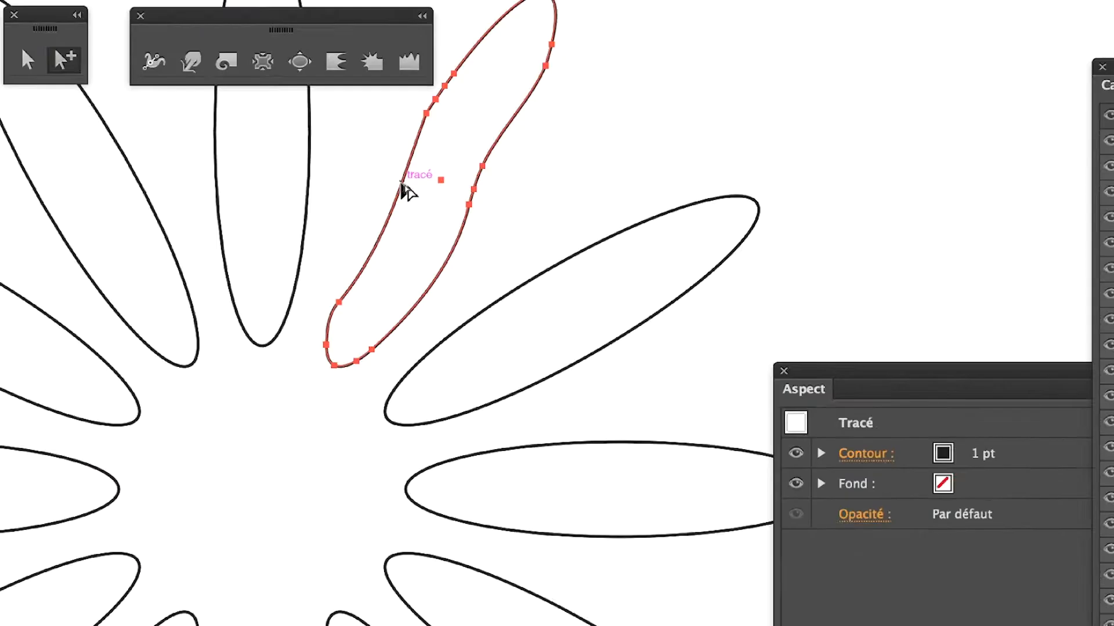
click(296, 131)
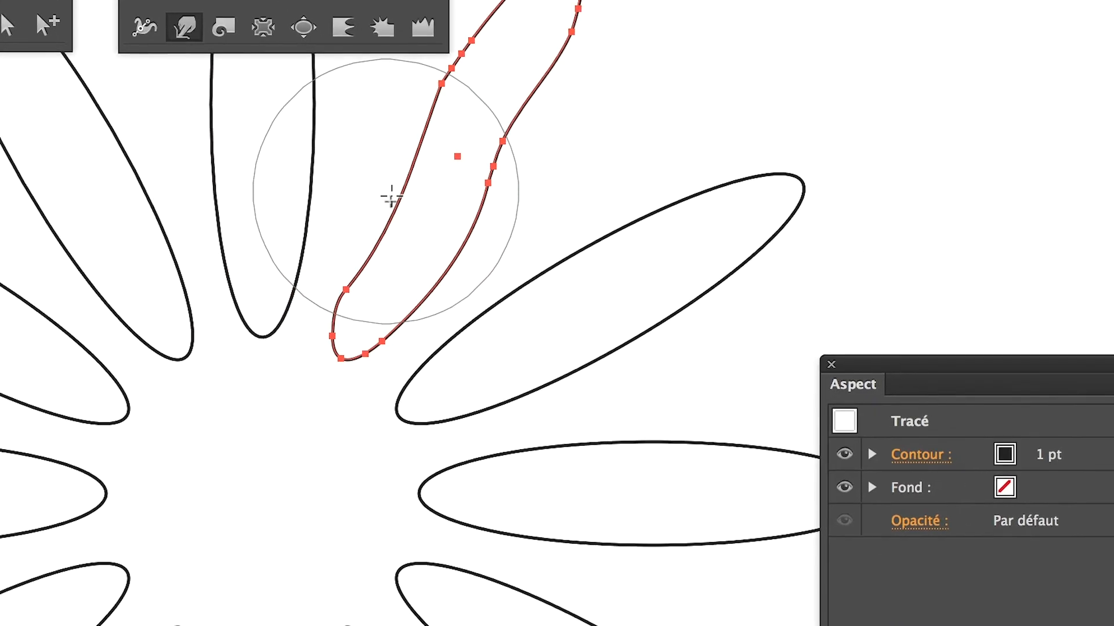
mouse_move(406, 215)
mouse_down()
mouse_move(384, 186)
mouse_move(502, 202)
mouse_up()
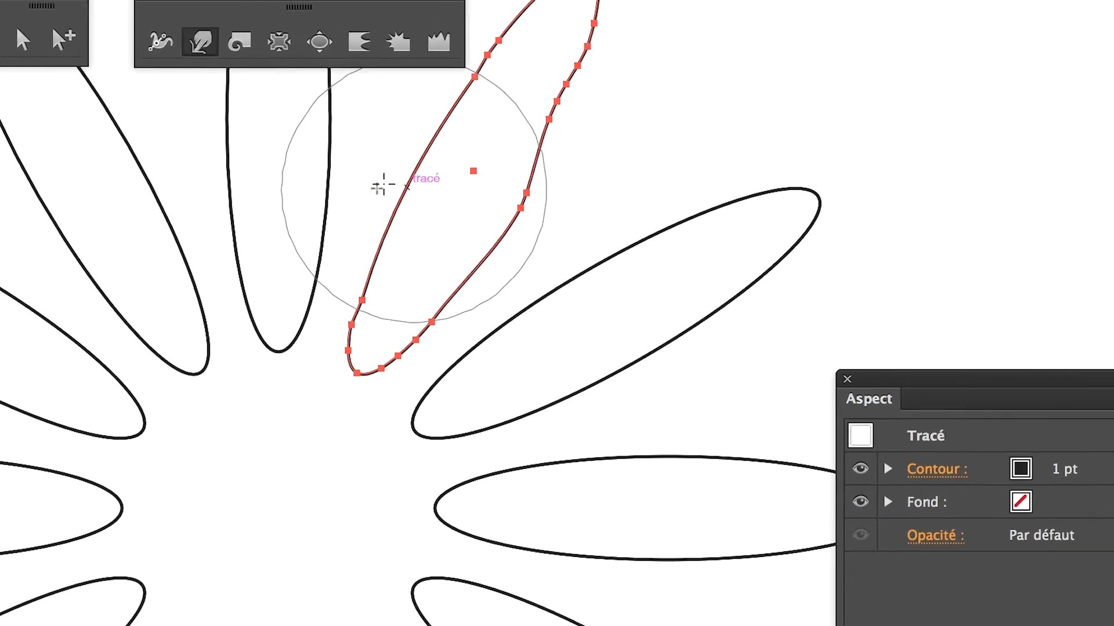
mouse_move(332, 168)
mouse_down()
mouse_move(373, 184)
mouse_move(352, 162)
mouse_up()
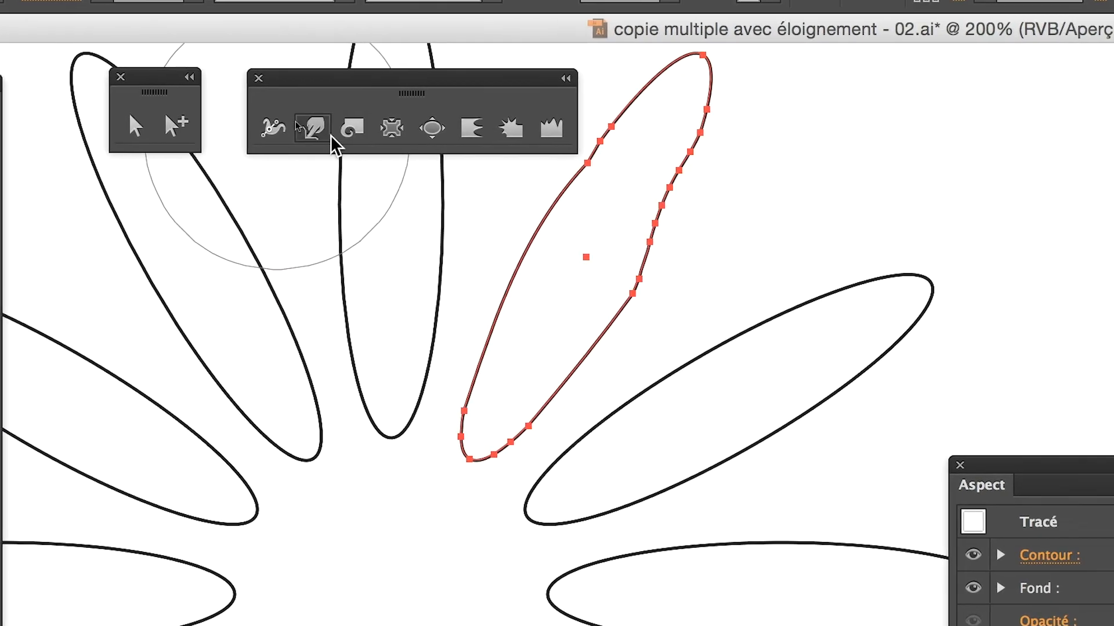
Step: Set the Warp tool's brush dimensions to 10 mm wide and 10 mm high in its options
double_click(321, 138)
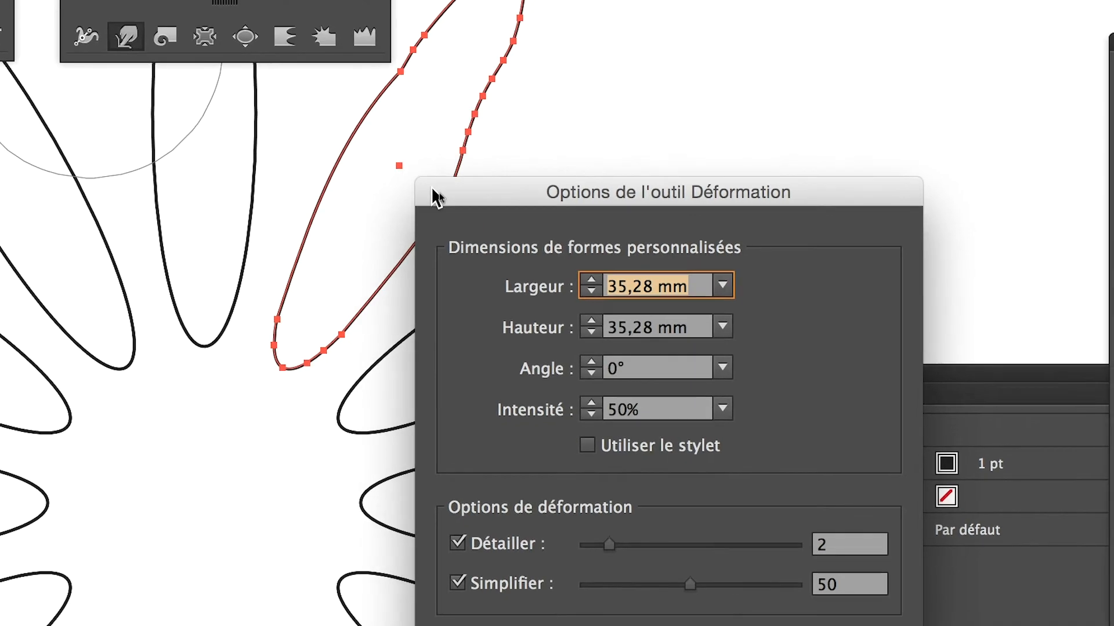
drag(433, 189, 448, 106)
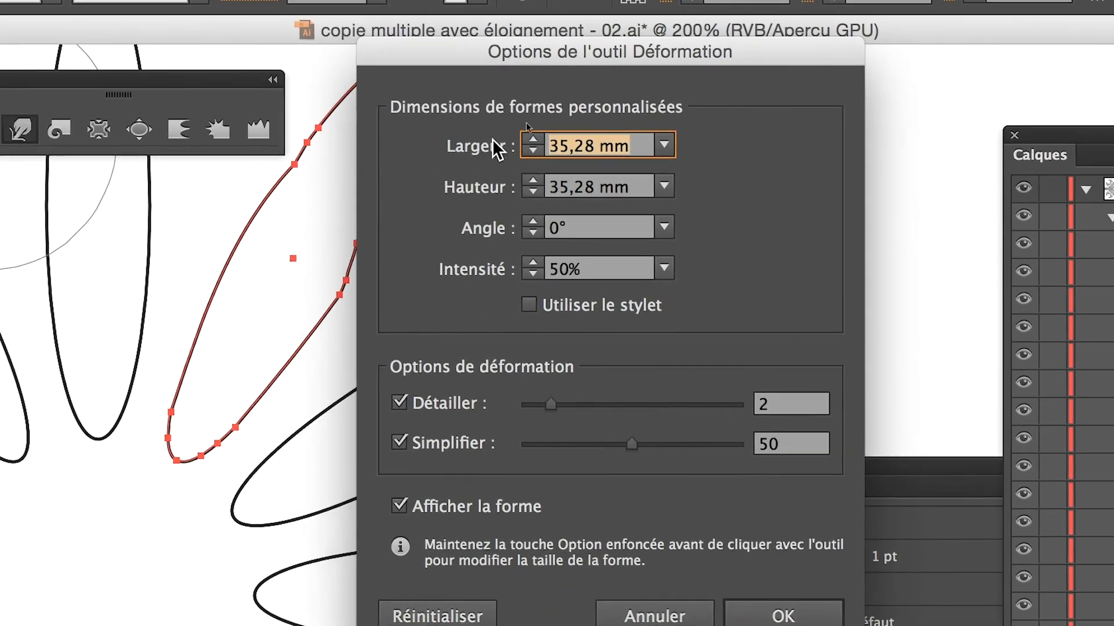
text(20 mm)
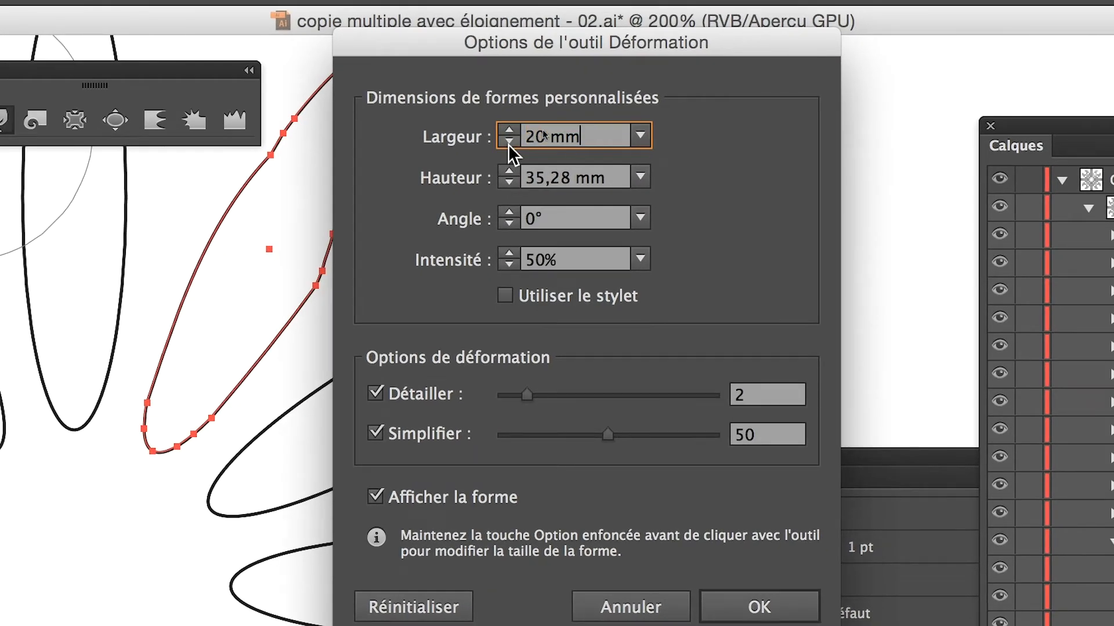
click(509, 144)
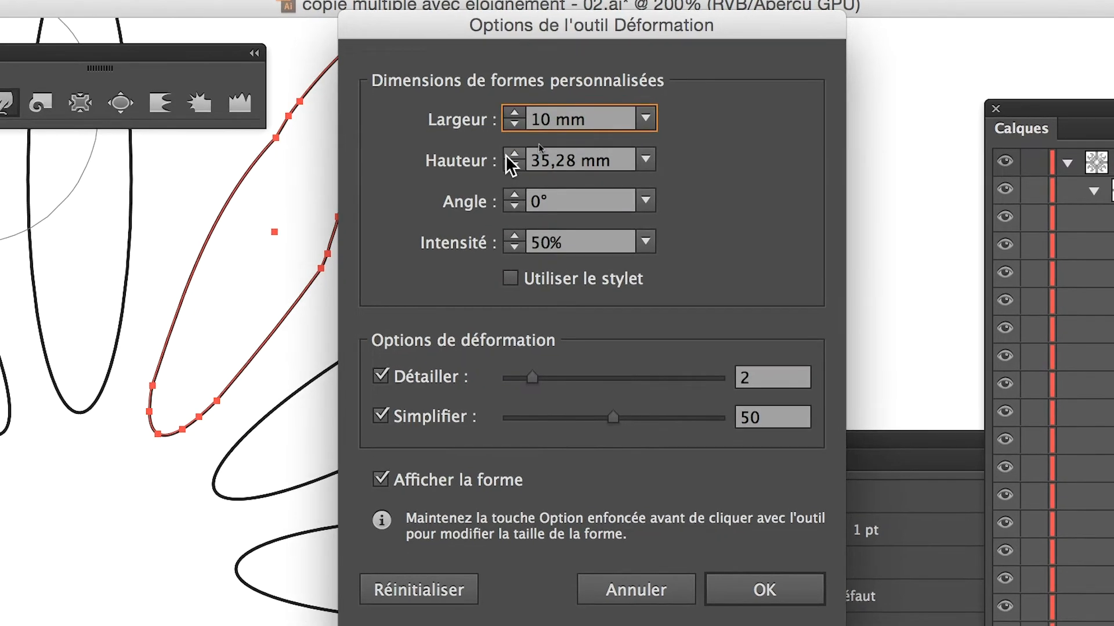
click(507, 160)
click(506, 160)
click(507, 161)
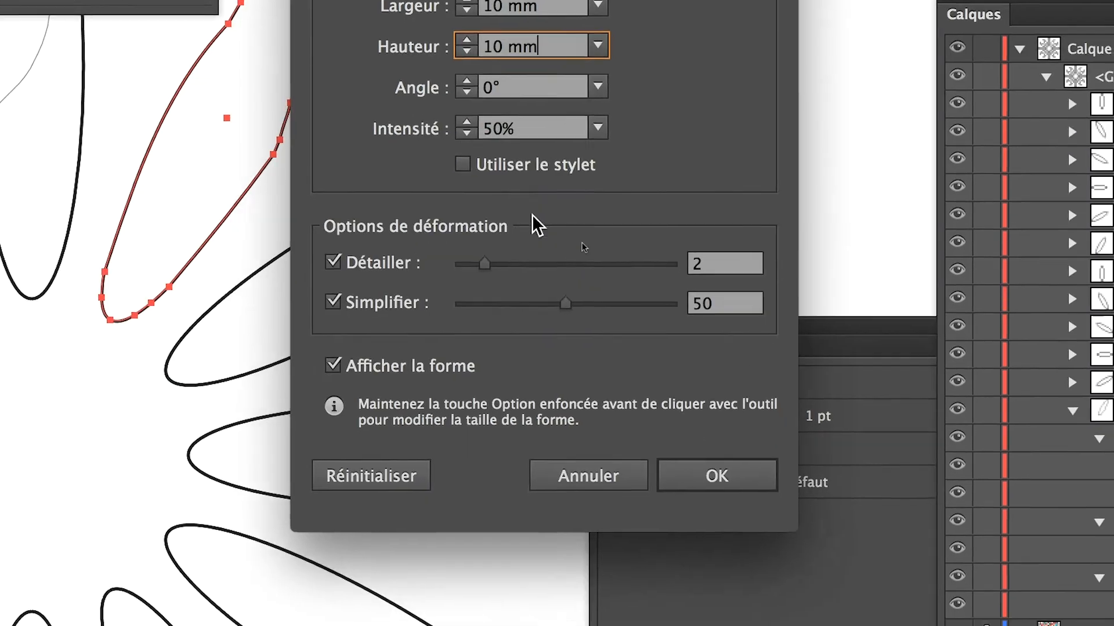
click(717, 475)
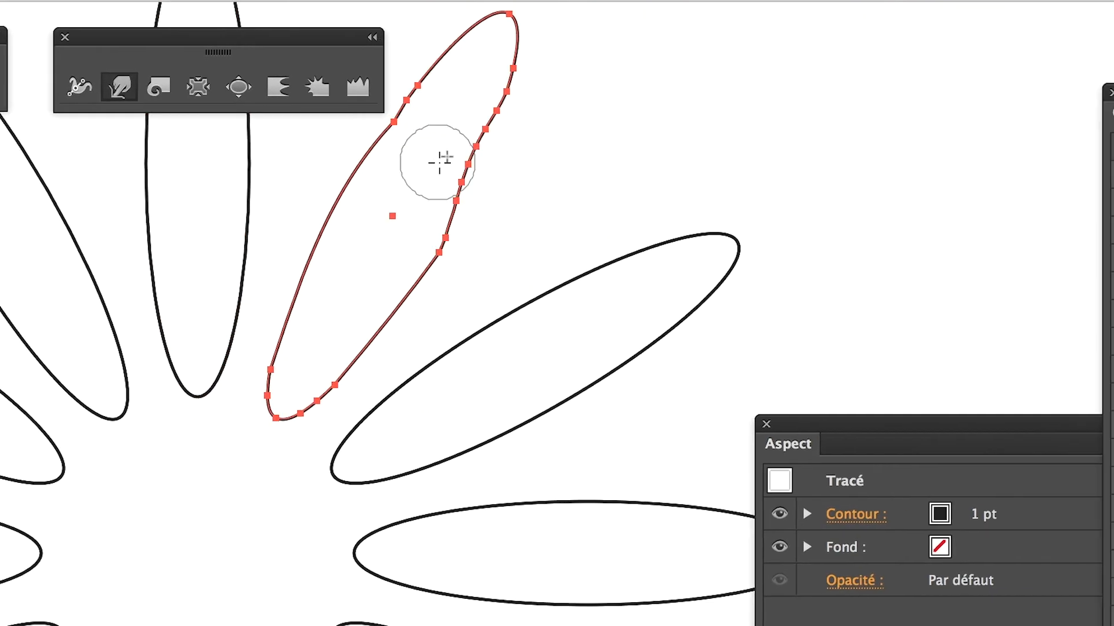
Step: Warp small sections along both sides of the selected petal with the reduced brush
mouse_move(444, 210)
mouse_down()
mouse_move(430, 156)
mouse_move(455, 120)
mouse_up()
mouse_move(446, 174)
mouse_down()
mouse_move(438, 137)
mouse_move(451, 173)
mouse_up()
drag(348, 266, 354, 275)
mouse_move(403, 174)
mouse_down()
mouse_move(404, 191)
mouse_move(377, 205)
mouse_move(380, 263)
mouse_up()
drag(394, 210, 385, 219)
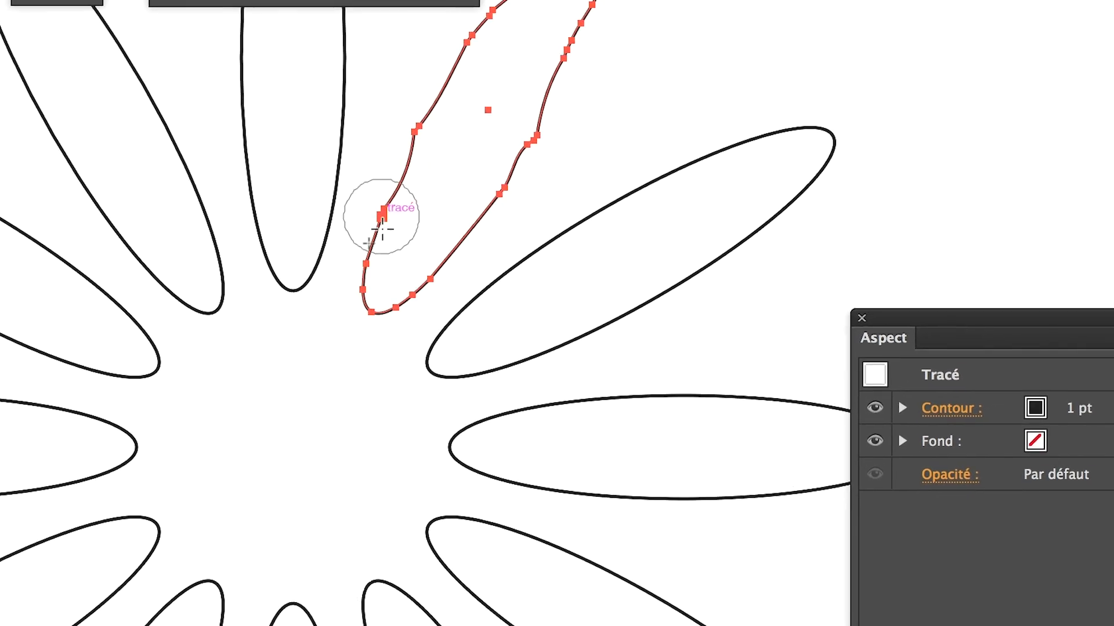